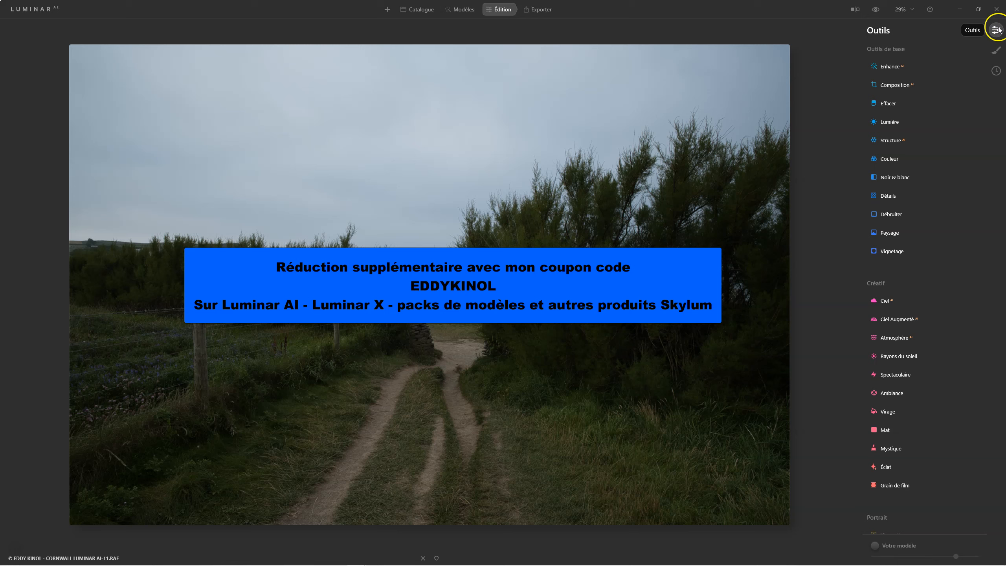
- Review the local masking area and the edit history, and return to the editing tools
{"action": "left_click", "coordinate": [996, 49]}
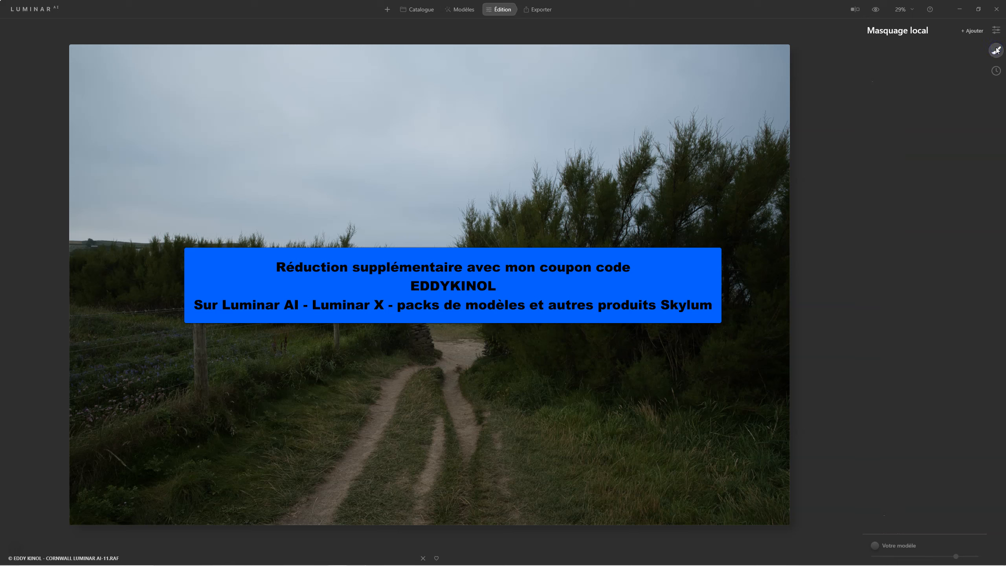
{"action": "left_click", "coordinate": [996, 70]}
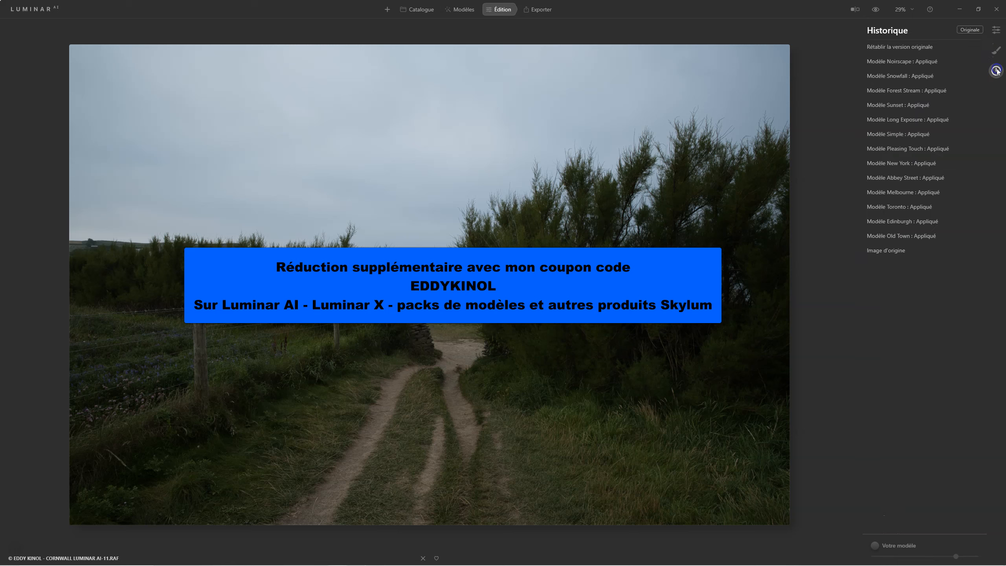
{"action": "left_click", "coordinate": [996, 30]}
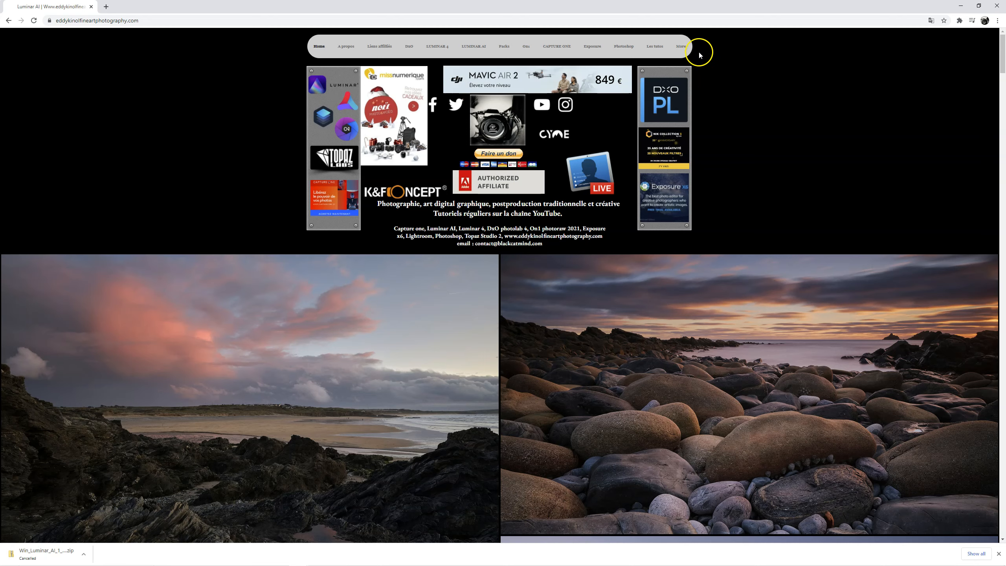
- In the Chrome browser, open the website's blog article "Luminar 1.0.1 Mise à jour mineure" and read through its interface changes
{"action": "mouse_move", "coordinate": [683, 48]}
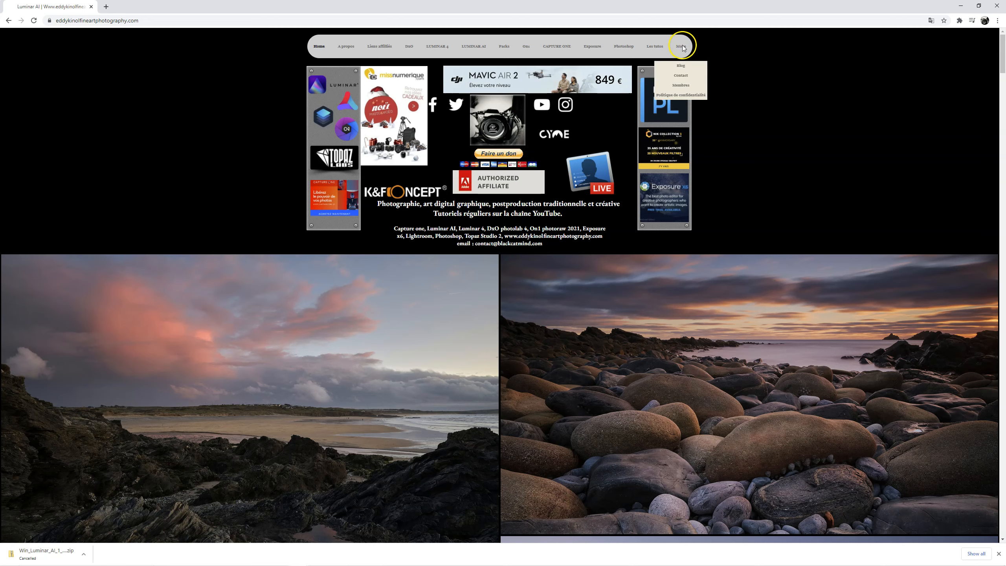
{"action": "left_click", "coordinate": [680, 65]}
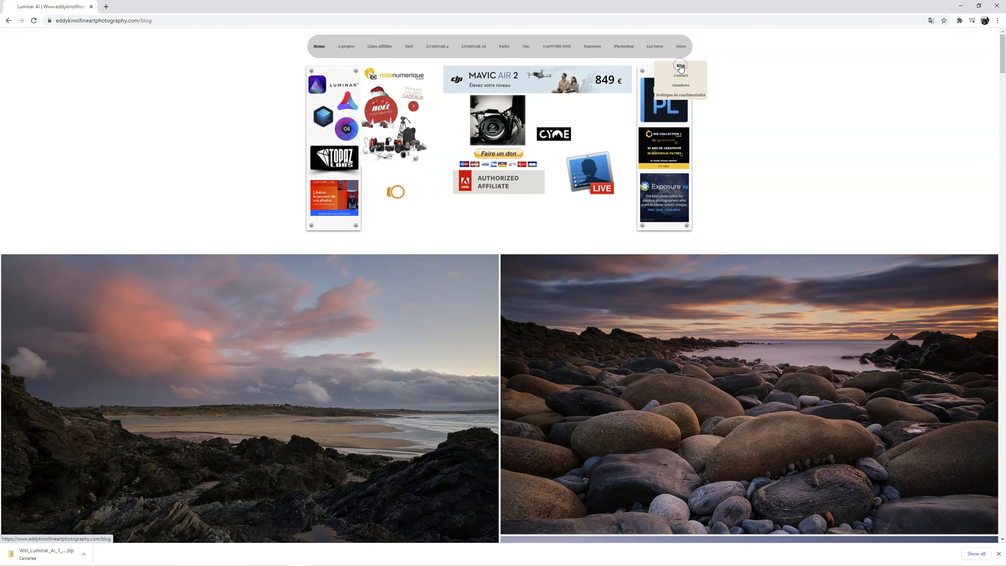
{"action": "left_click", "coordinate": [350, 393]}
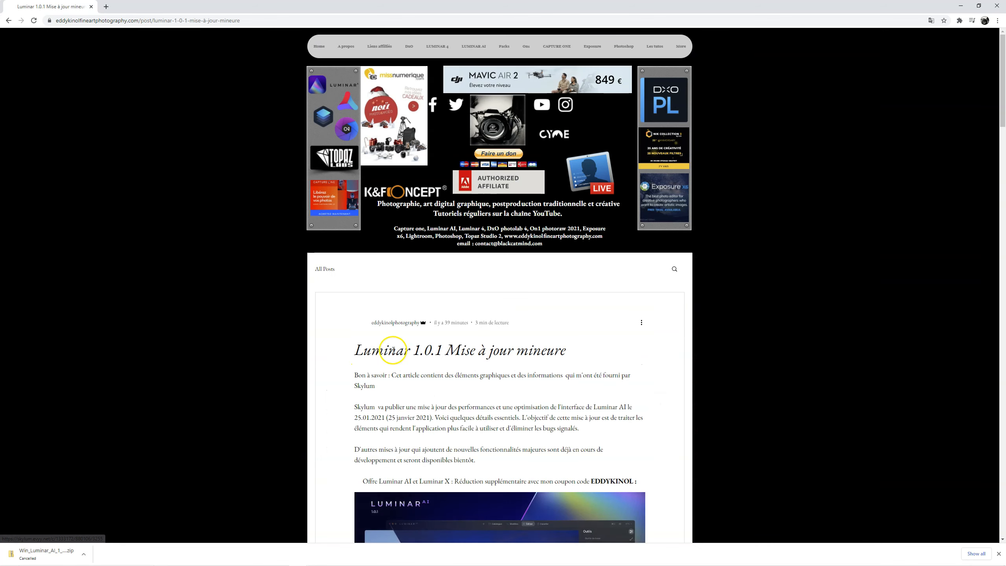
{"action": "scroll", "coordinate": [599, 370], "scroll_direction": "down", "scroll_amount": 5}
{"action": "scroll", "coordinate": [600, 371], "scroll_direction": "down", "scroll_amount": 20}
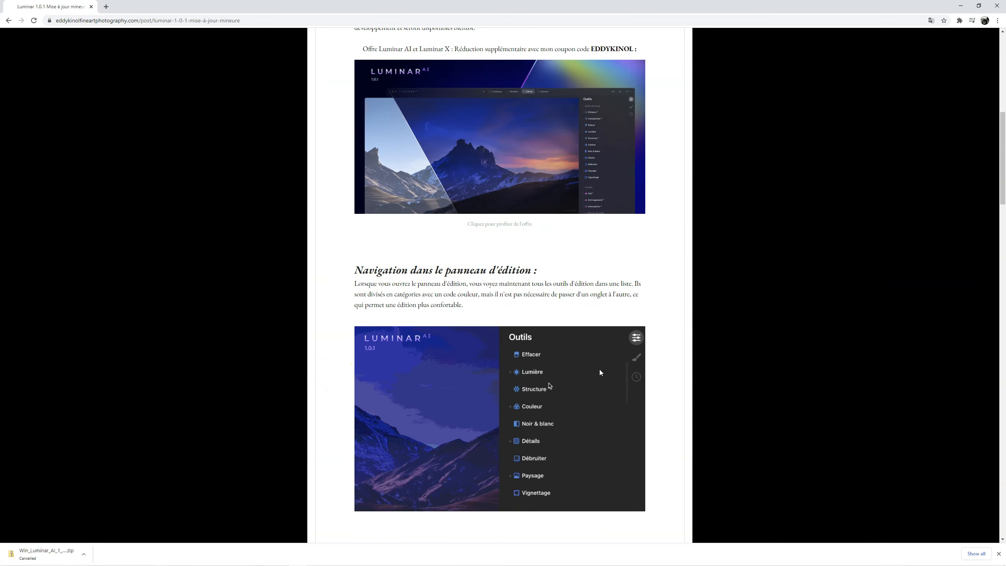
{"action": "scroll", "coordinate": [599, 369], "scroll_direction": "down", "scroll_amount": 8}
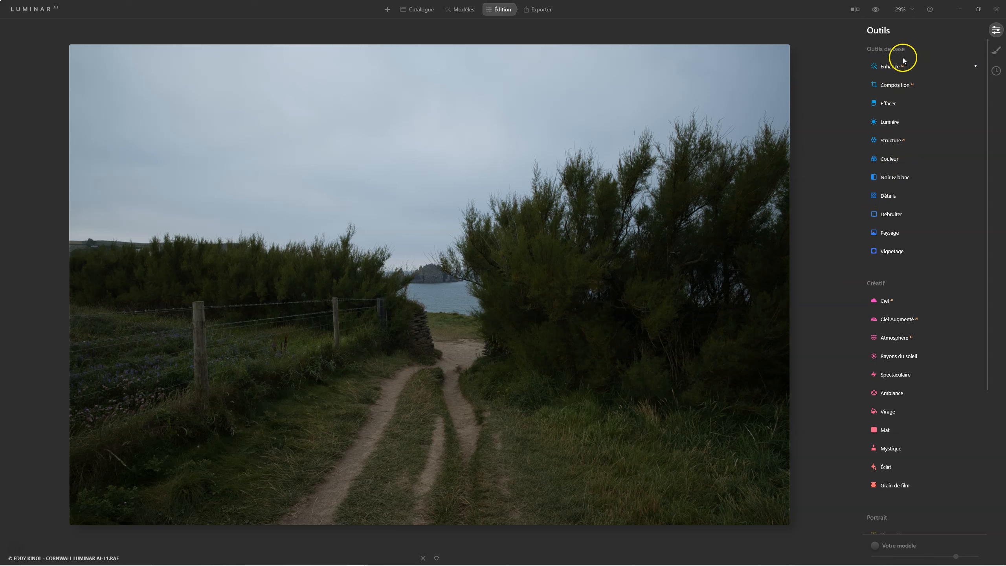
- In Luminar AI, enhance the photo with Enhance AI, setting Accent to 54 and Embellisseur de Ciel to 40
{"action": "scroll", "coordinate": [871, 223], "scroll_direction": "down", "scroll_amount": 5}
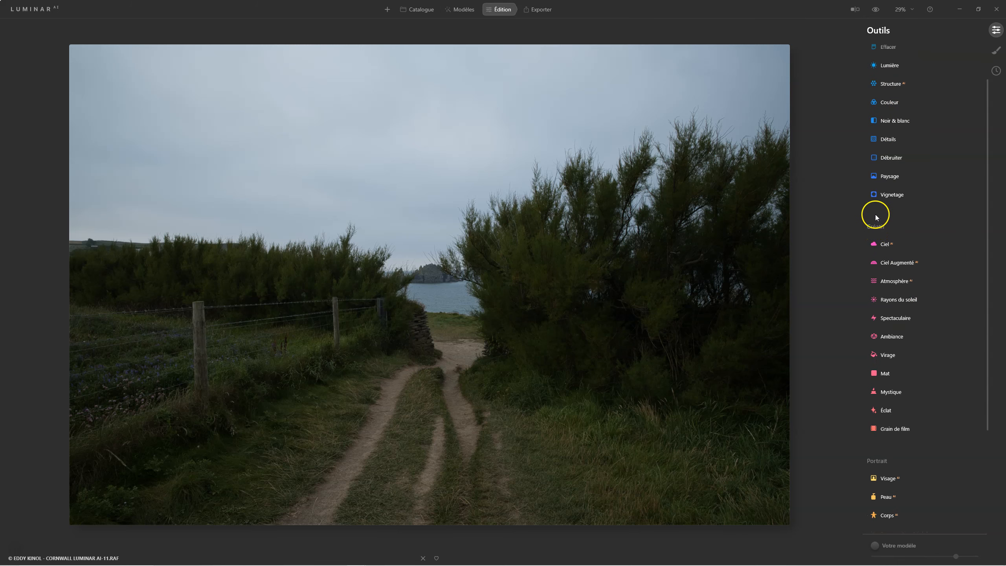
{"action": "scroll", "coordinate": [883, 327], "scroll_direction": "down", "scroll_amount": 2}
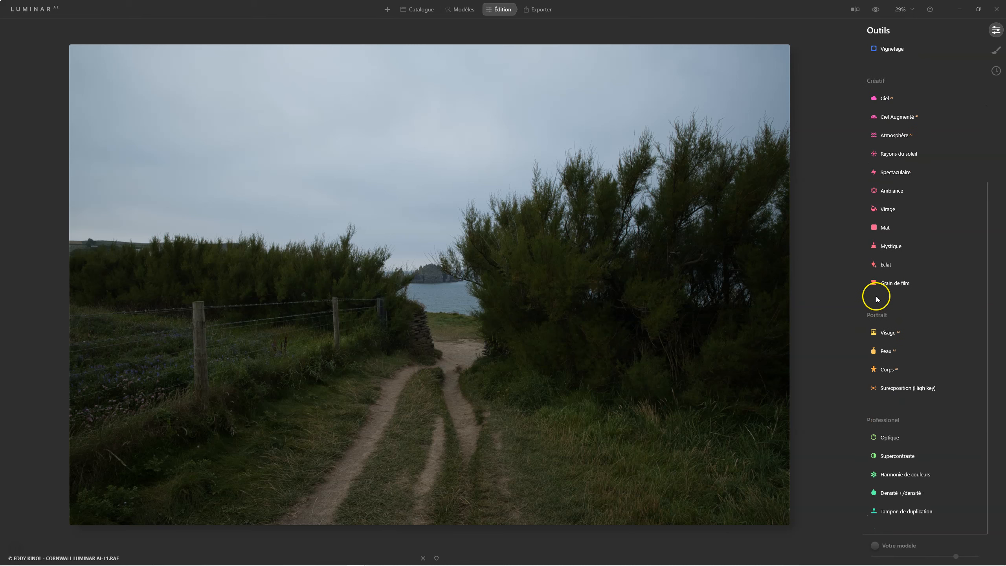
{"action": "scroll", "coordinate": [867, 464], "scroll_direction": "up", "scroll_amount": 7}
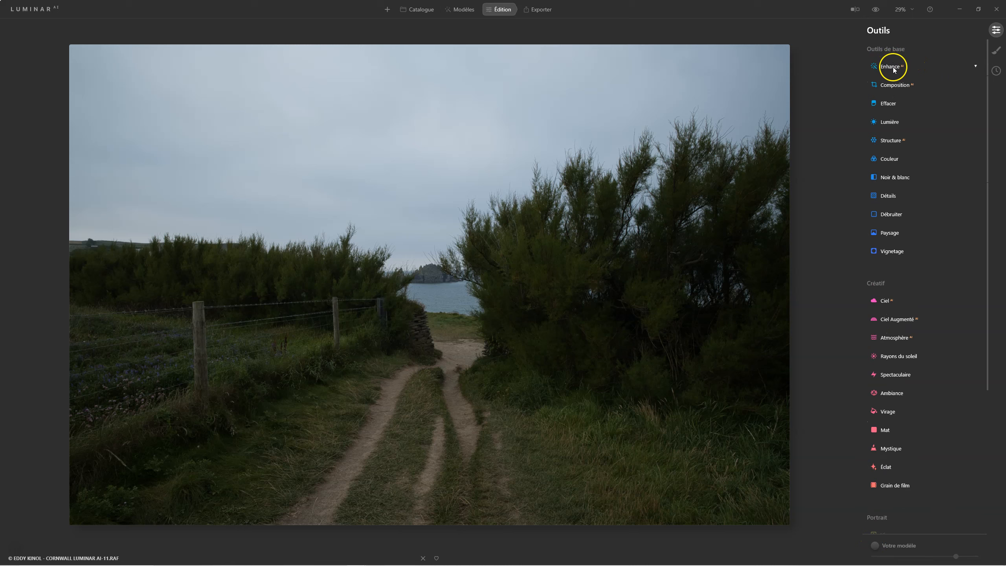
{"action": "left_click", "coordinate": [887, 66]}
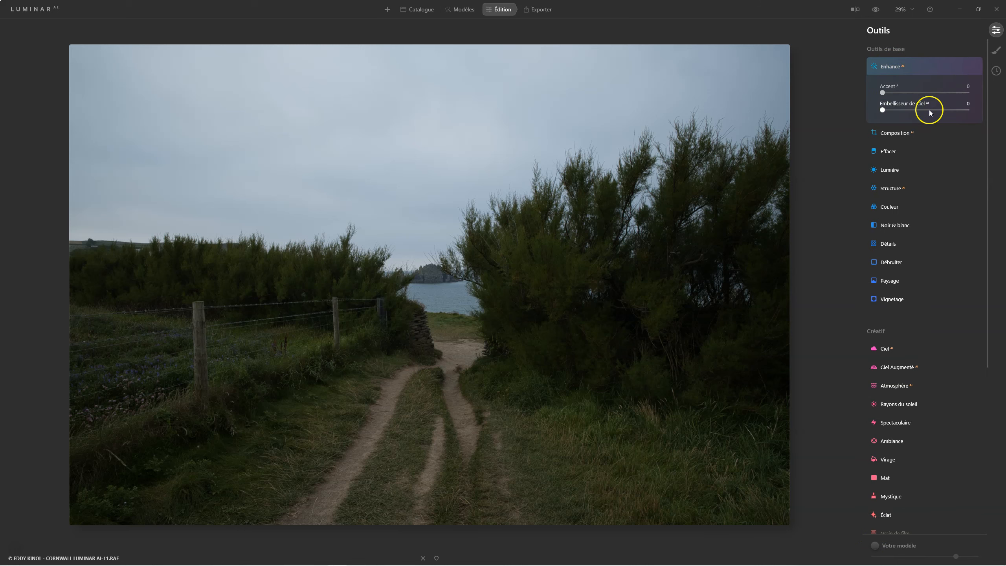
{"action": "left_click", "coordinate": [888, 64]}
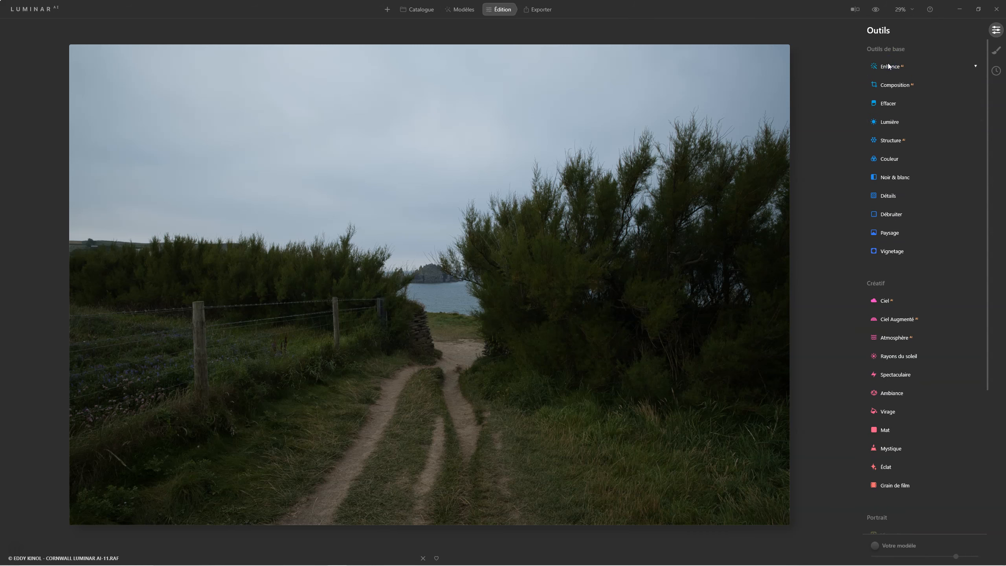
{"action": "left_click", "coordinate": [887, 66]}
{"action": "left_click_drag", "start_coordinate": [882, 92], "coordinate": [927, 94]}
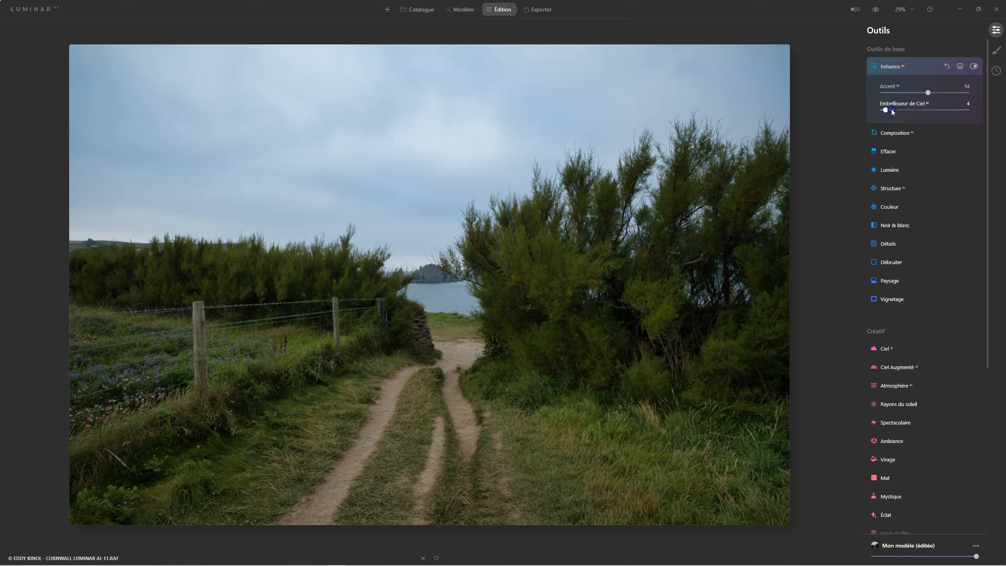
{"action": "left_click_drag", "start_coordinate": [891, 109], "coordinate": [917, 109]}
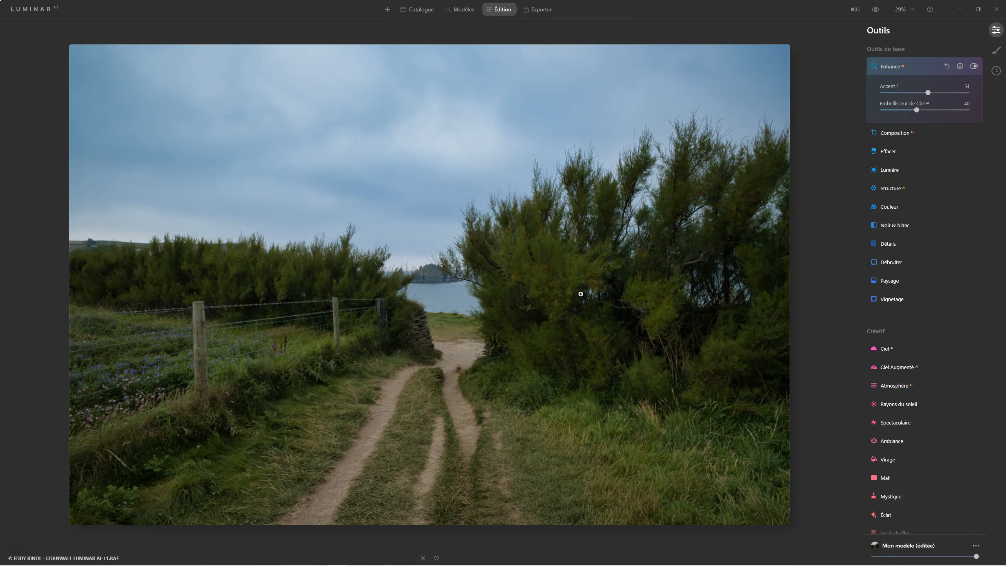
{"action": "left_click", "coordinate": [541, 348]}
- Tone the photo's shadows (Ombres) with the Virage tool by raising their saturation and shifting their hue
{"action": "scroll", "coordinate": [916, 227], "scroll_direction": "down", "scroll_amount": 3}
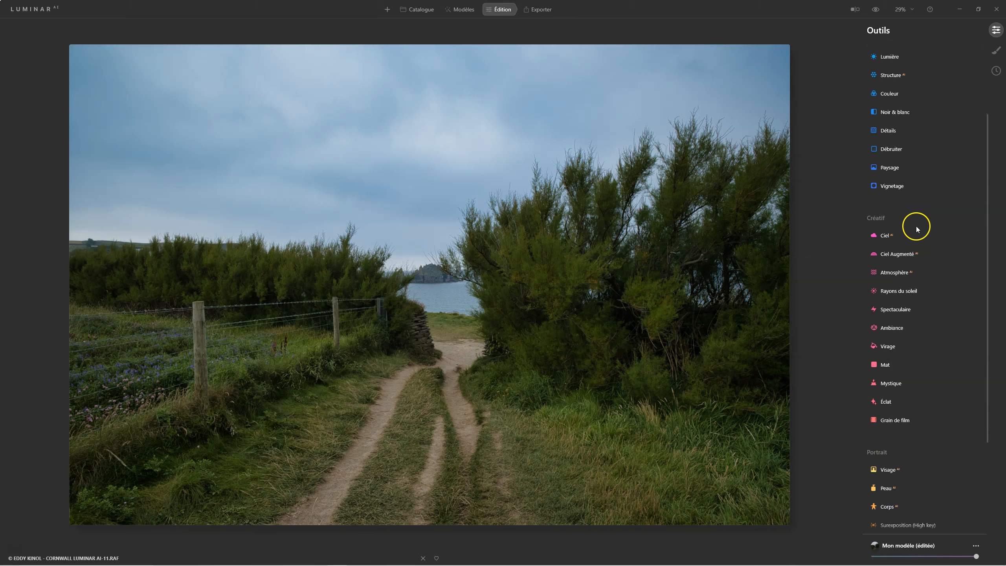
{"action": "left_click", "coordinate": [895, 344]}
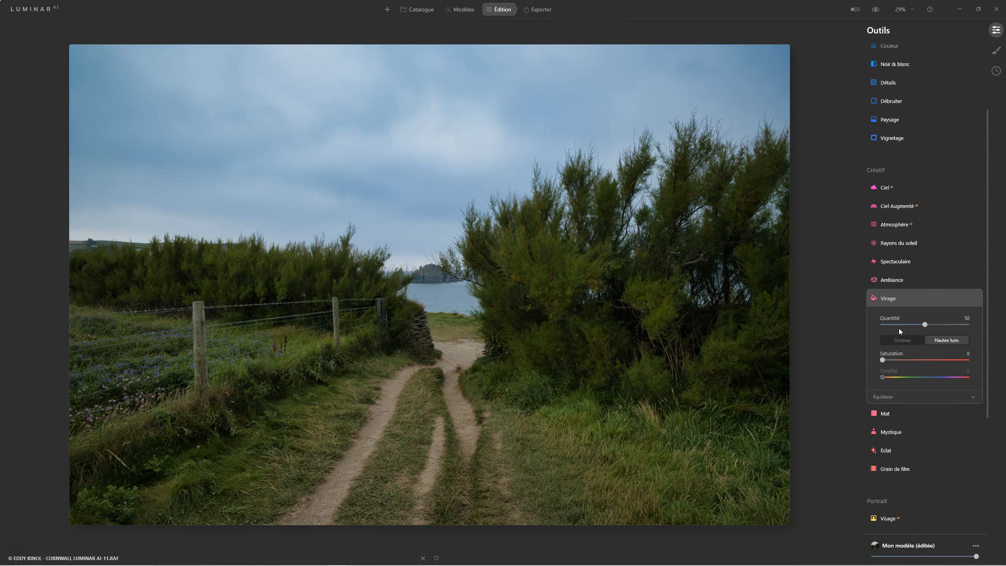
{"action": "left_click", "coordinate": [906, 341]}
{"action": "left_click", "coordinate": [948, 340]}
{"action": "left_click", "coordinate": [909, 340]}
{"action": "left_click_drag", "start_coordinate": [882, 359], "coordinate": [938, 378]}
- Tone the Virage highlights with saturation 33 and hue 59, set Quantité to 87, and shift the balance toward the highlights
{"action": "left_click", "coordinate": [946, 340]}
{"action": "left_click_drag", "start_coordinate": [882, 360], "coordinate": [896, 377]}
{"action": "left_click", "coordinate": [935, 341]}
{"action": "left_click", "coordinate": [919, 341]}
{"action": "left_click", "coordinate": [949, 341]}
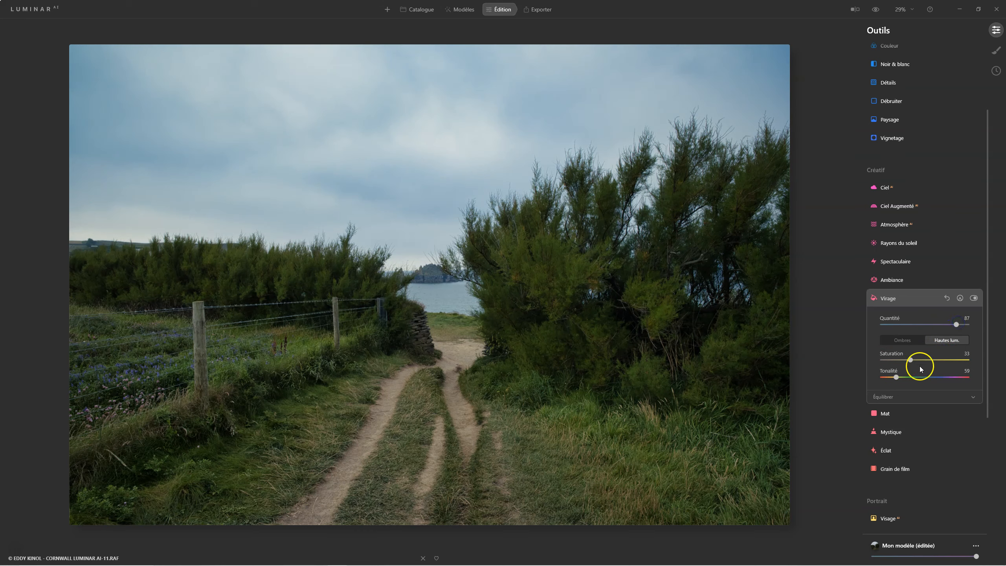
{"action": "left_click", "coordinate": [883, 396]}
{"action": "mouse_move", "coordinate": [923, 415]}
{"action": "left_mouse_down"}
{"action": "mouse_move", "coordinate": [893, 415]}
{"action": "mouse_move", "coordinate": [943, 413]}
{"action": "left_mouse_up"}
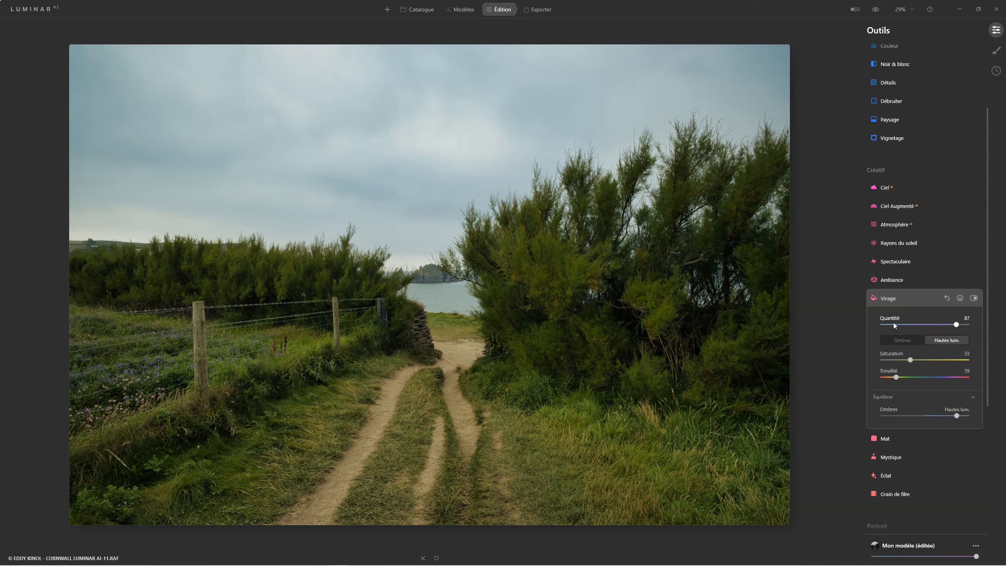
- Show the options for adding a folder or an image, and dismiss them without adding anything
{"action": "left_click", "coordinate": [387, 9]}
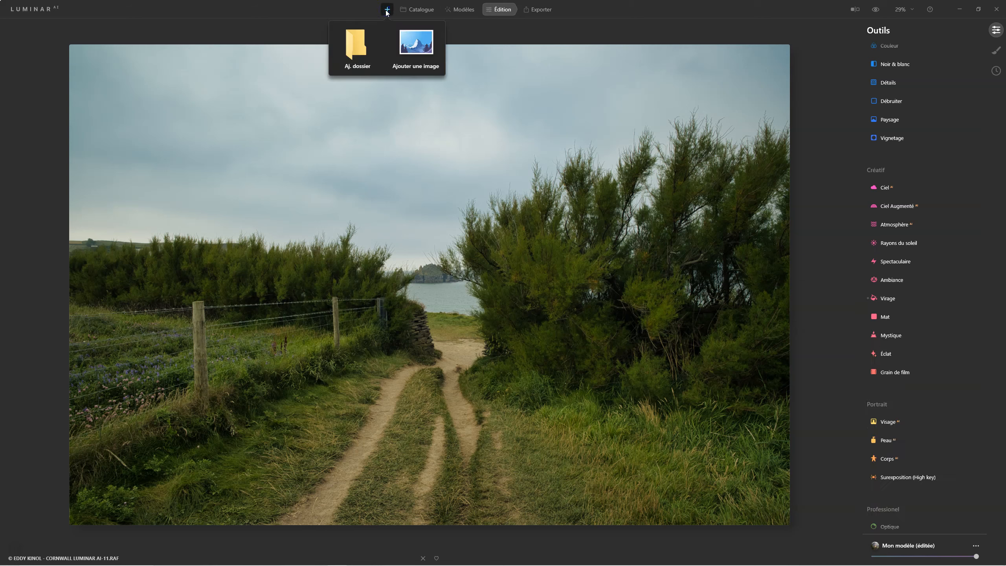
{"action": "left_click", "coordinate": [366, 38]}
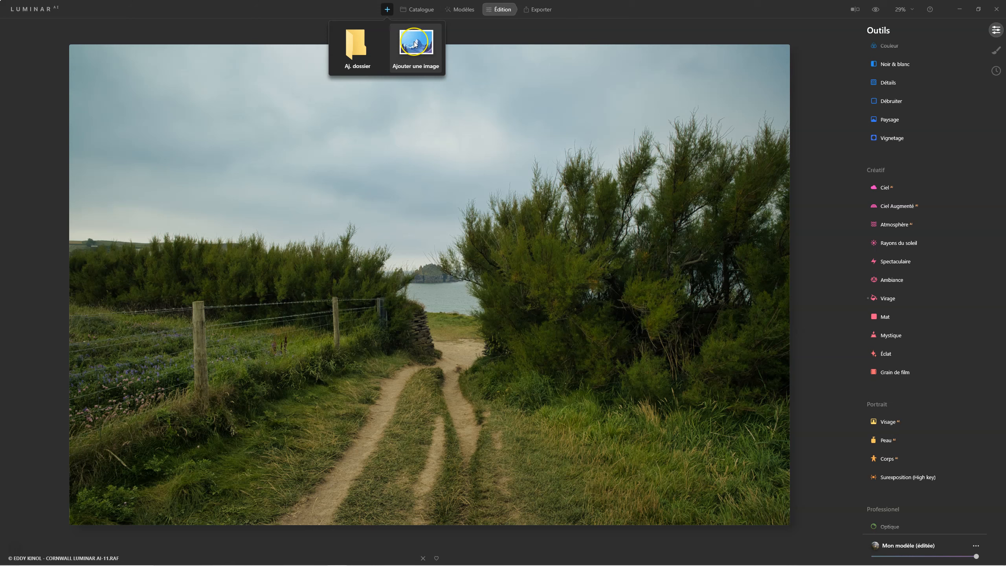
{"action": "left_click", "coordinate": [383, 45]}
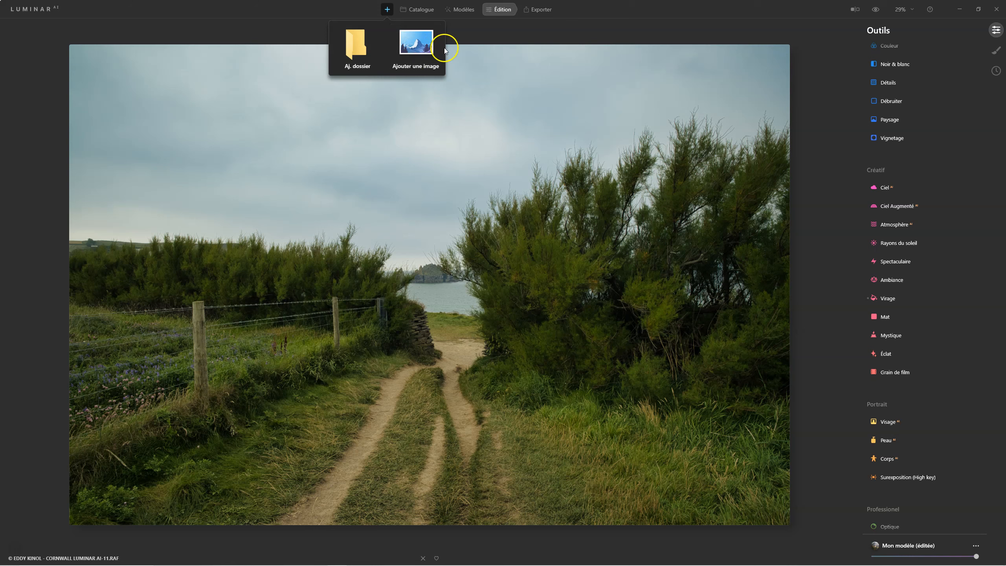
{"action": "left_click", "coordinate": [474, 37]}
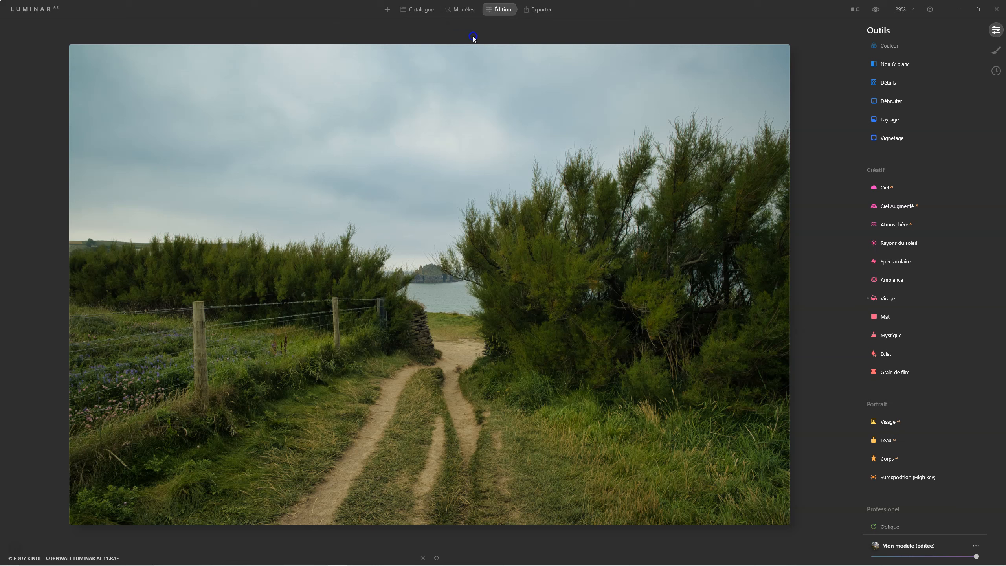
{"action": "left_click", "coordinate": [677, 160]}
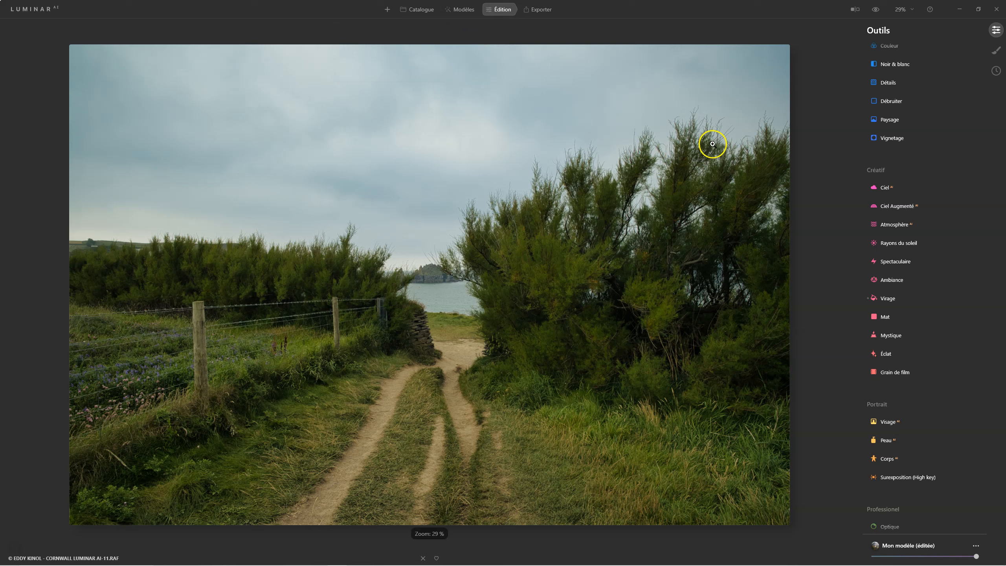
- Try the before/after comparison and the Aperçu preview to compare the edited photo with the original
{"action": "left_click", "coordinate": [852, 11]}
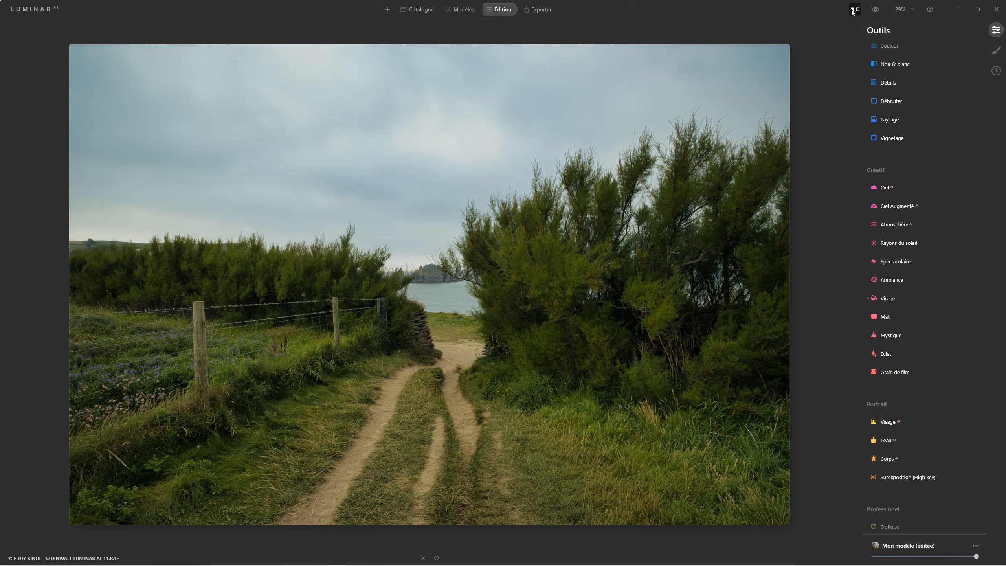
{"action": "left_click", "coordinate": [871, 12]}
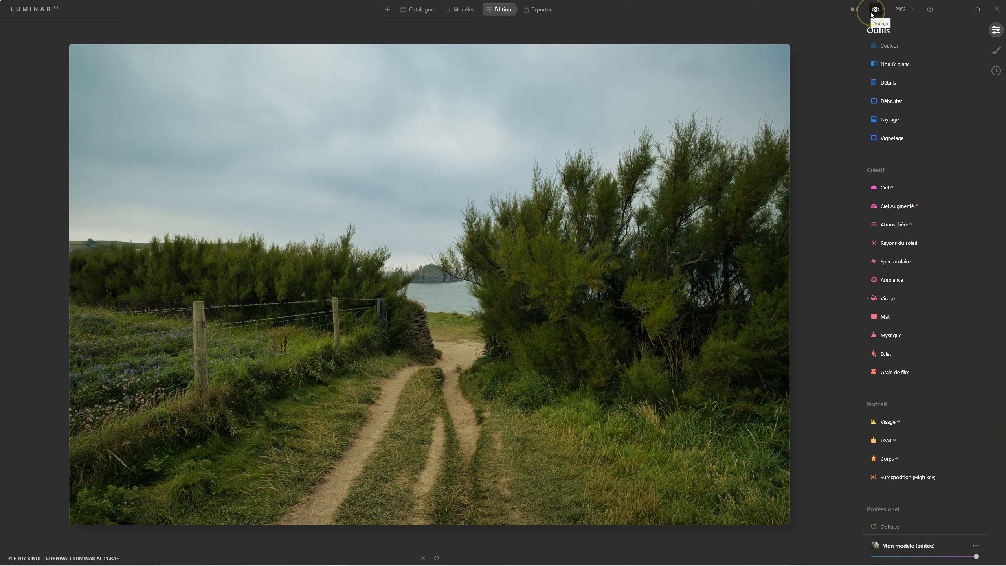
{"action": "left_click", "coordinate": [871, 13]}
{"action": "left_click", "coordinate": [871, 13]}
- Examine the Masque peinture settings of Enhance AI and the layer types available for local masking, and return to the tools
{"action": "scroll", "coordinate": [887, 67], "scroll_direction": "up", "scroll_amount": 4}
{"action": "left_click", "coordinate": [892, 66]}
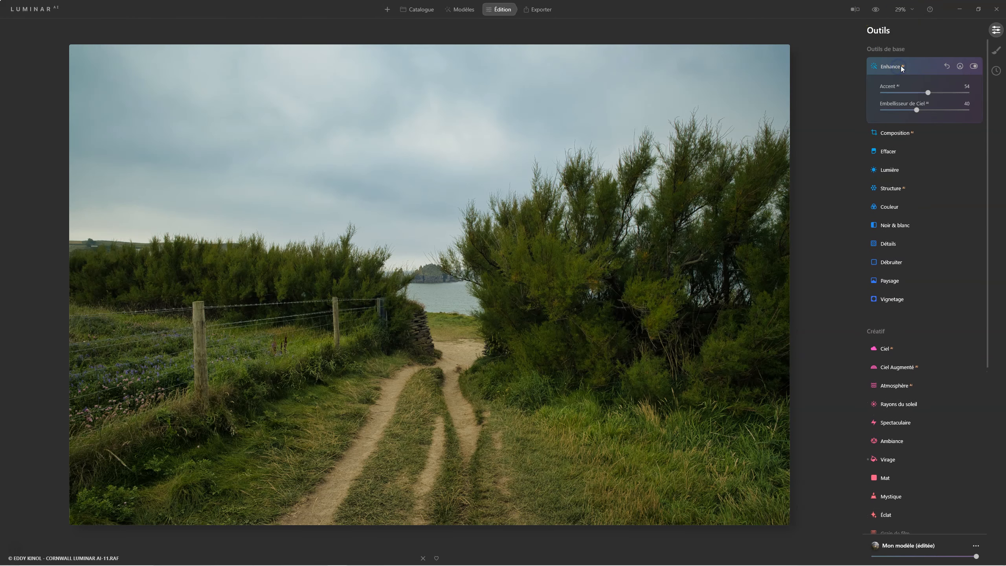
{"action": "left_click", "coordinate": [960, 66]}
{"action": "left_click", "coordinate": [960, 67]}
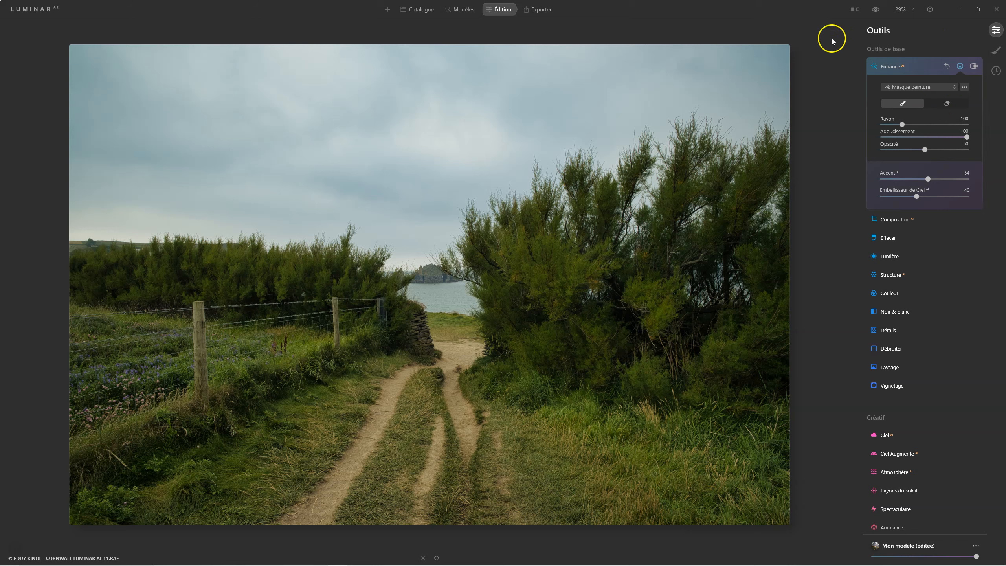
{"action": "left_click", "coordinate": [996, 50]}
{"action": "left_click", "coordinate": [972, 31]}
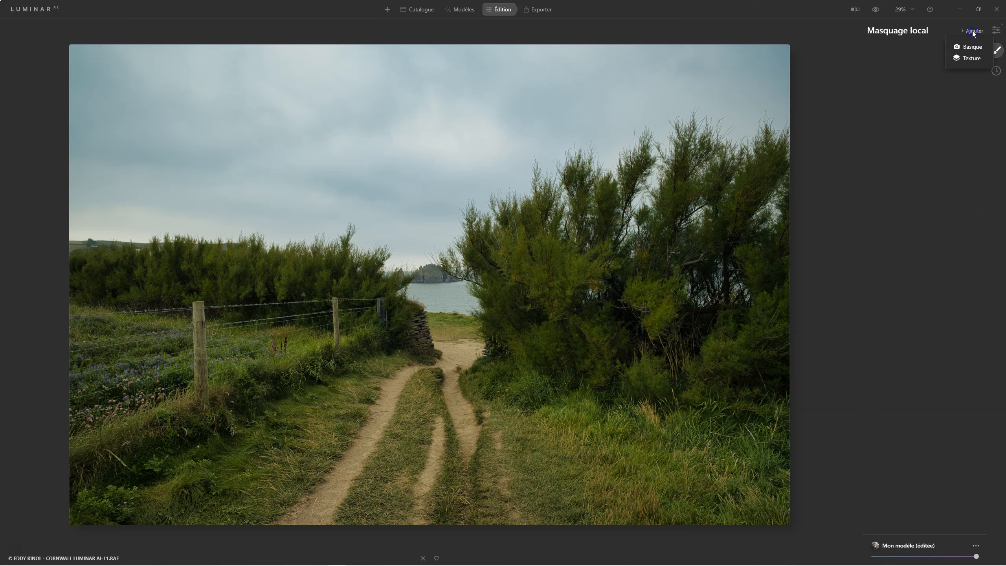
{"action": "left_click", "coordinate": [998, 31]}
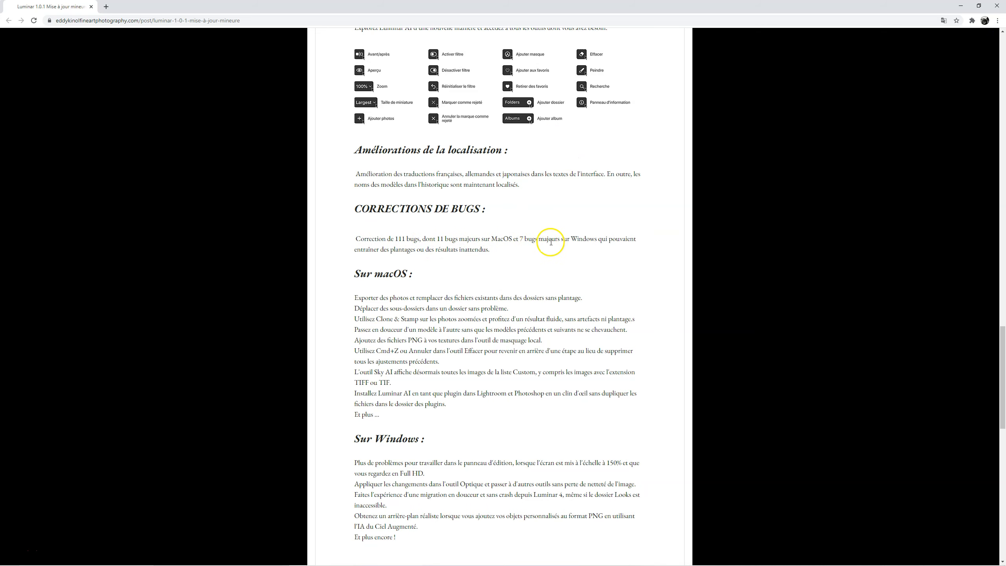
- Read the bug-fix sections for macOS and Windows in the browser article, and switch back to Luminar AI
{"action": "scroll", "coordinate": [566, 257], "scroll_direction": "down", "scroll_amount": 3}
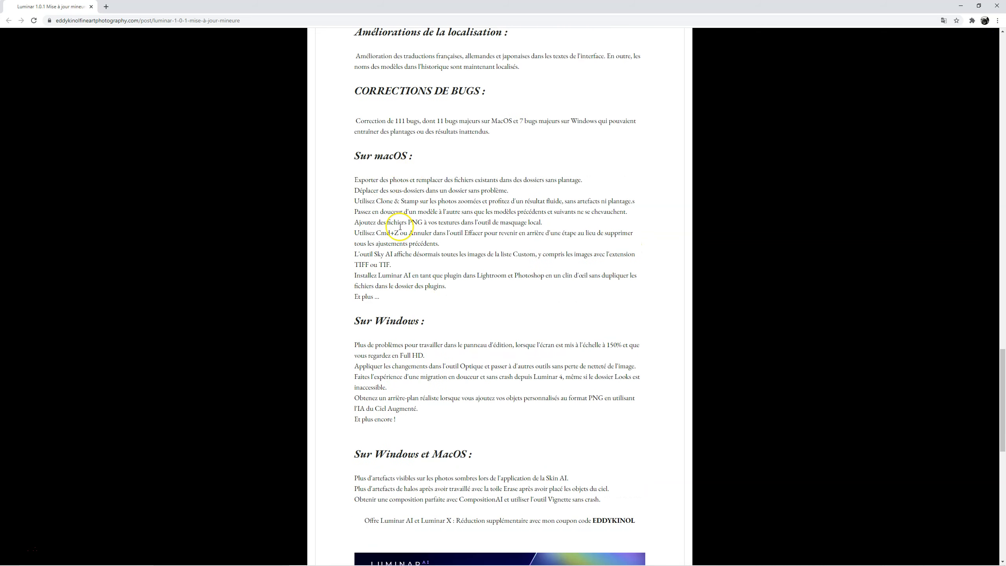
{"action": "scroll", "coordinate": [418, 328], "scroll_direction": "down", "scroll_amount": 4}
{"action": "scroll", "coordinate": [397, 179], "scroll_direction": "up", "scroll_amount": 15}
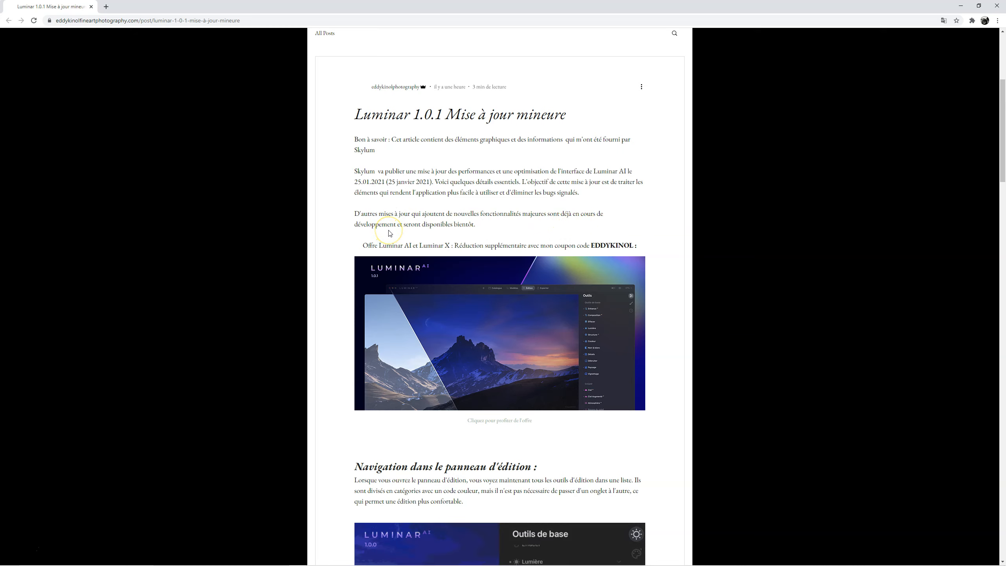
{"action": "left_click", "coordinate": [960, 6]}
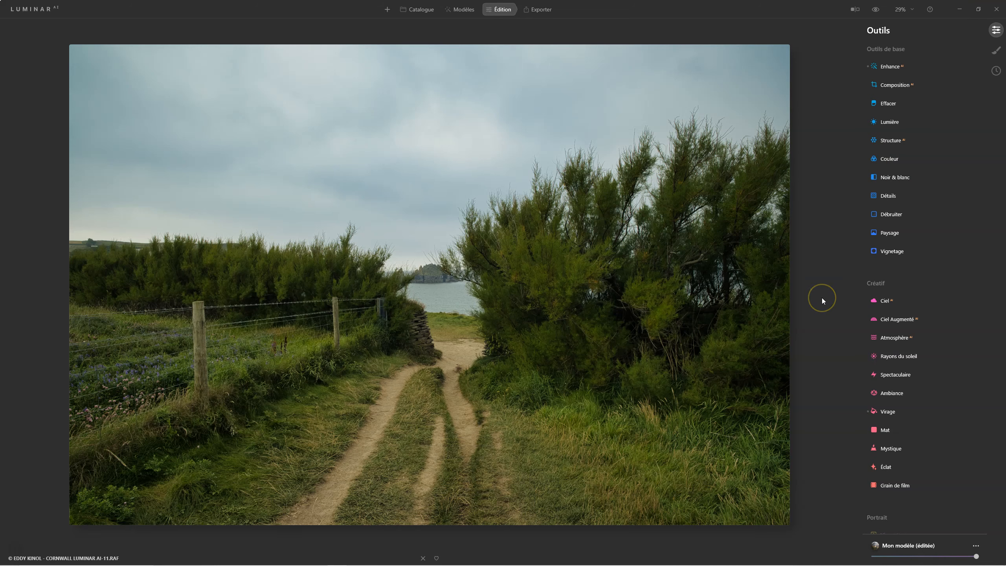